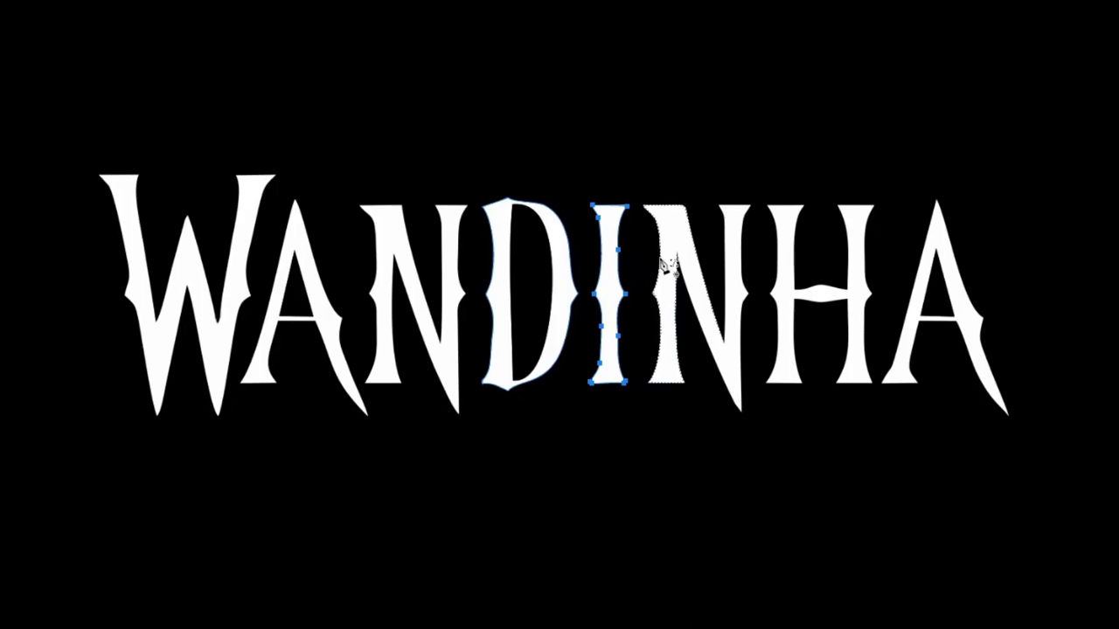
- Add the traced I, D, N, A and all three W outlines to one path selection
shift+click(616, 266)
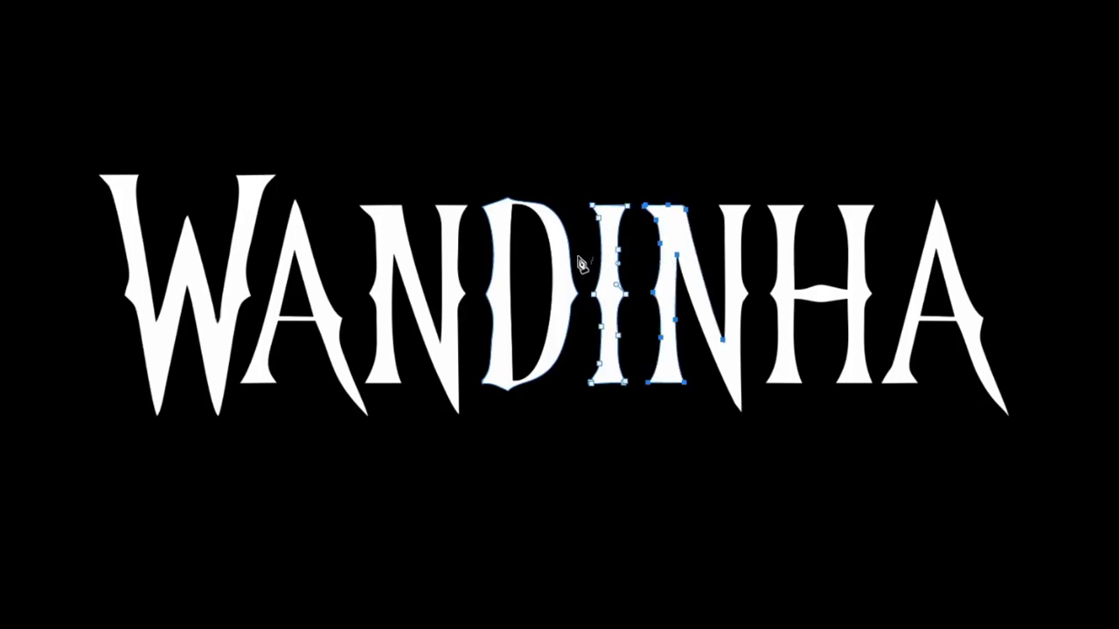
shift+click(504, 262)
shift+click(467, 262)
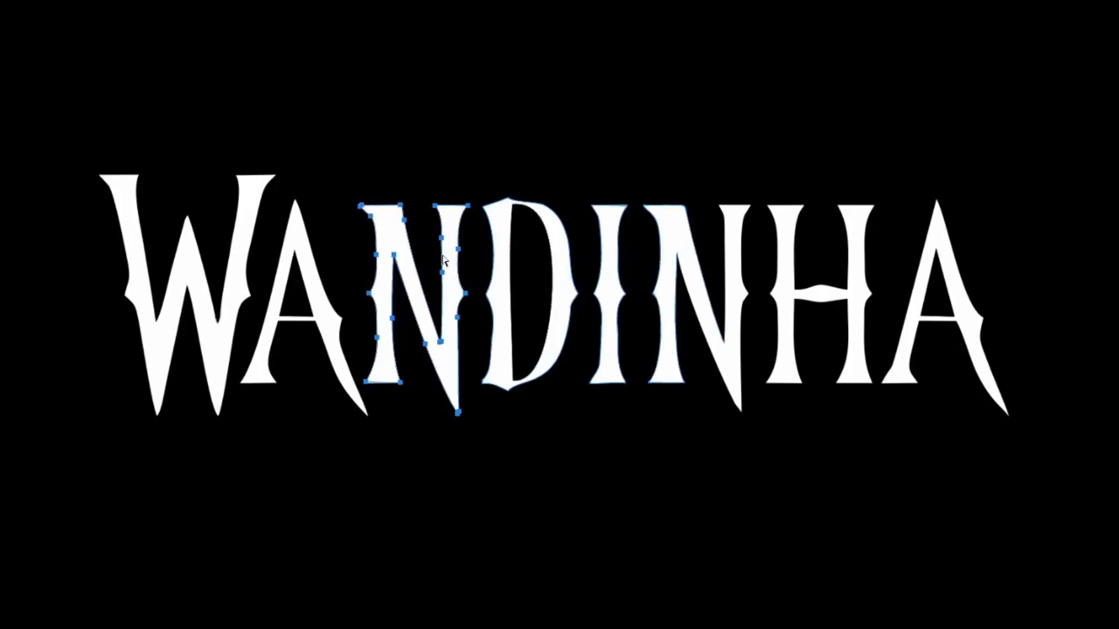
shift+click(320, 278)
shift+click(257, 250)
shift+click(209, 255)
shift+click(150, 255)
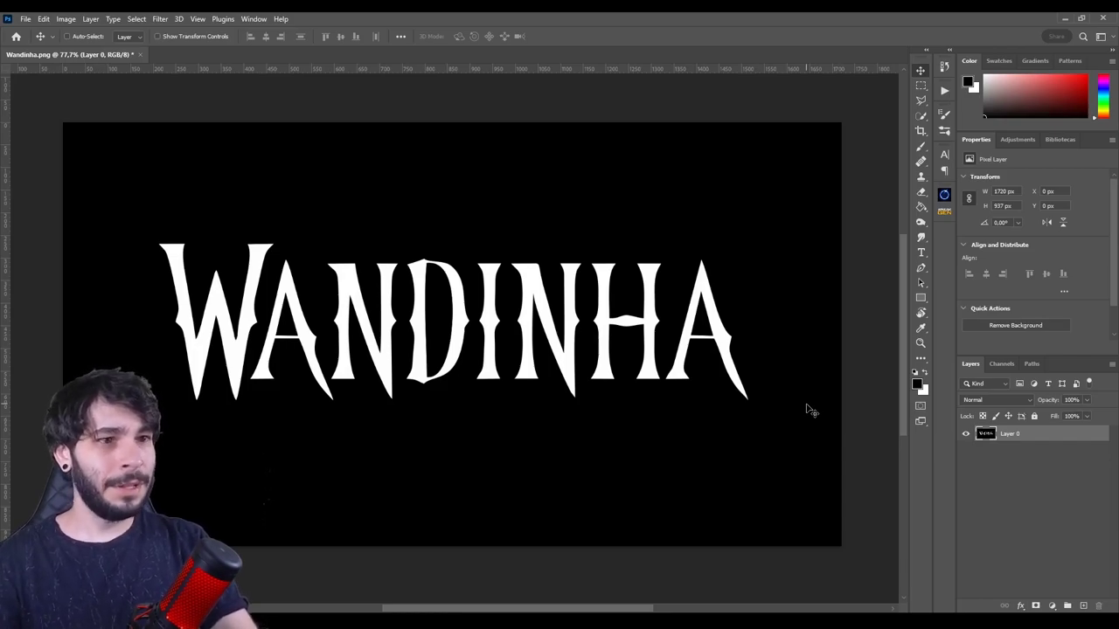
click(922, 116)
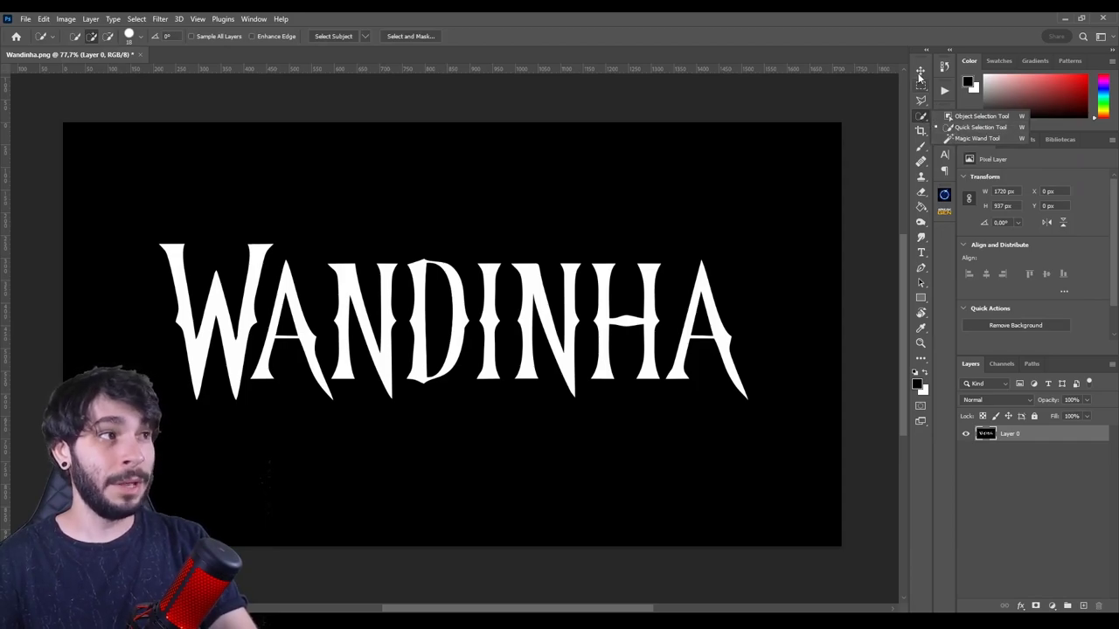
click(921, 70)
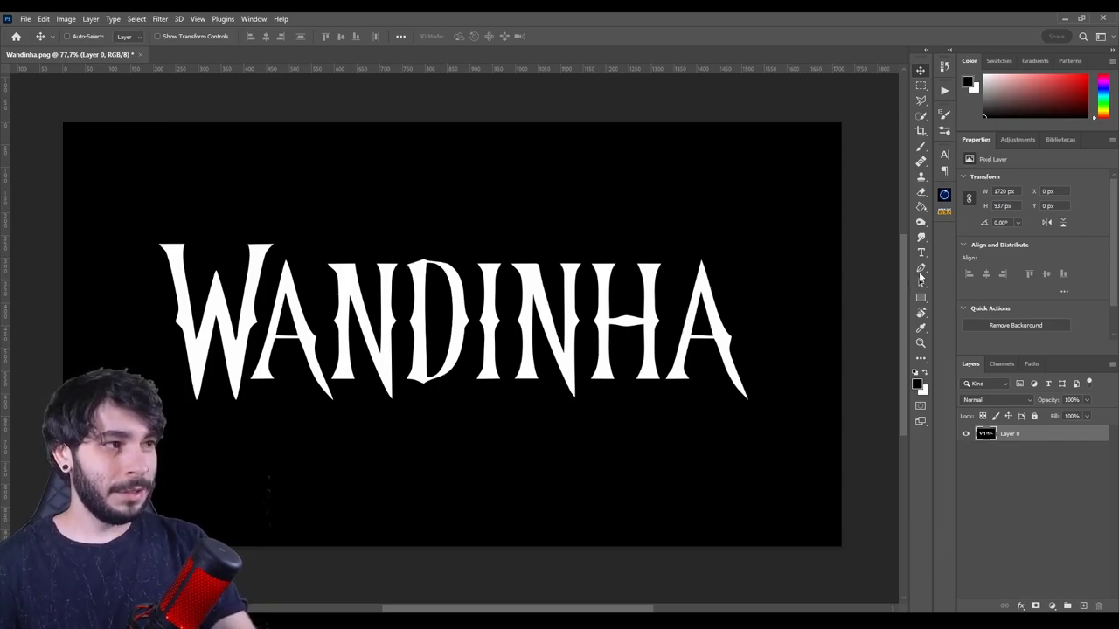
click(921, 269)
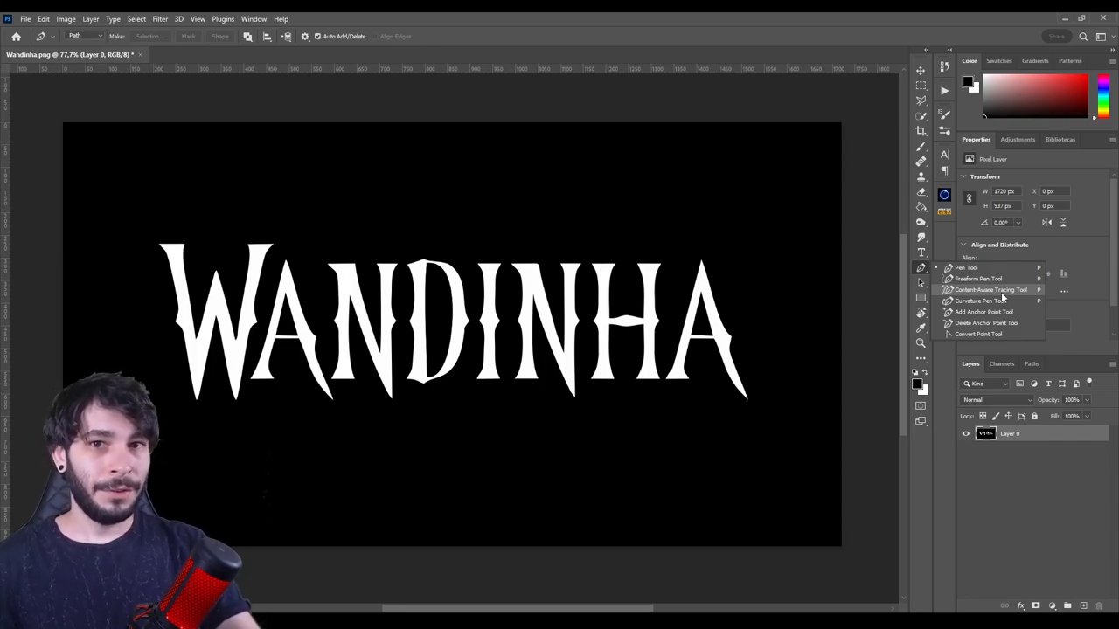
click(920, 70)
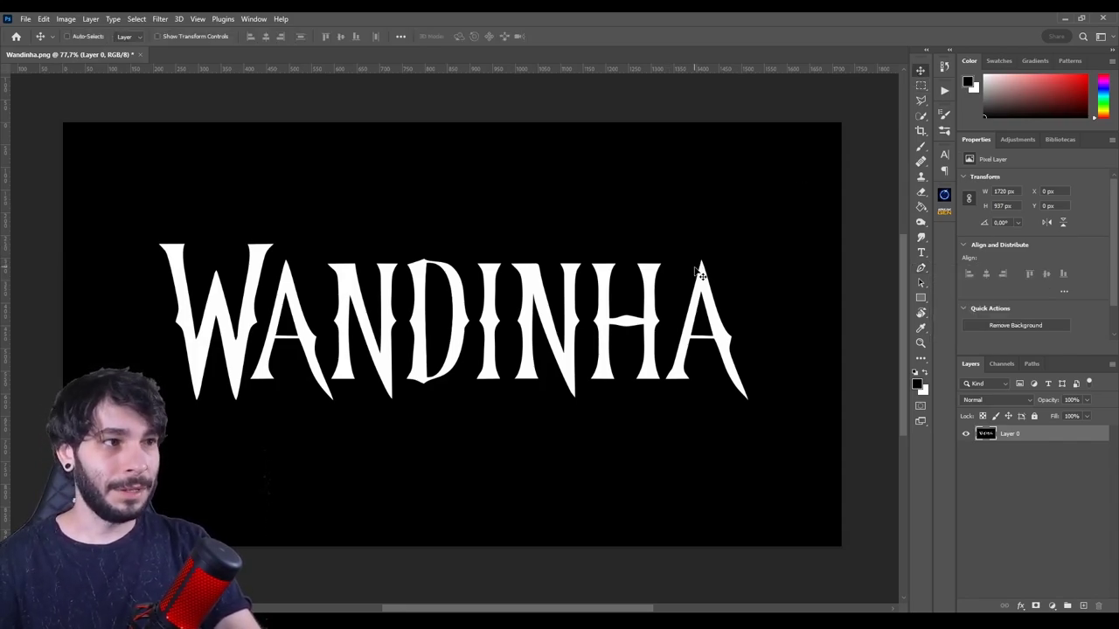
click(44, 18)
mouse_move(104, 505)
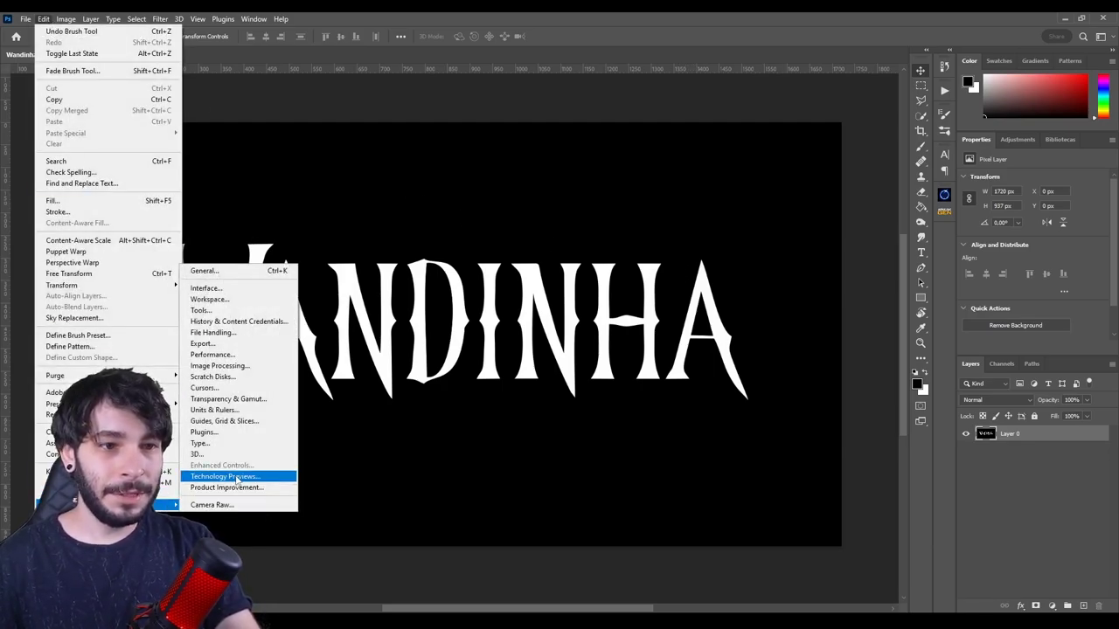
- Confirm Enable Content-Aware Tracing Tool is checked in Technology Previews preferences
click(229, 477)
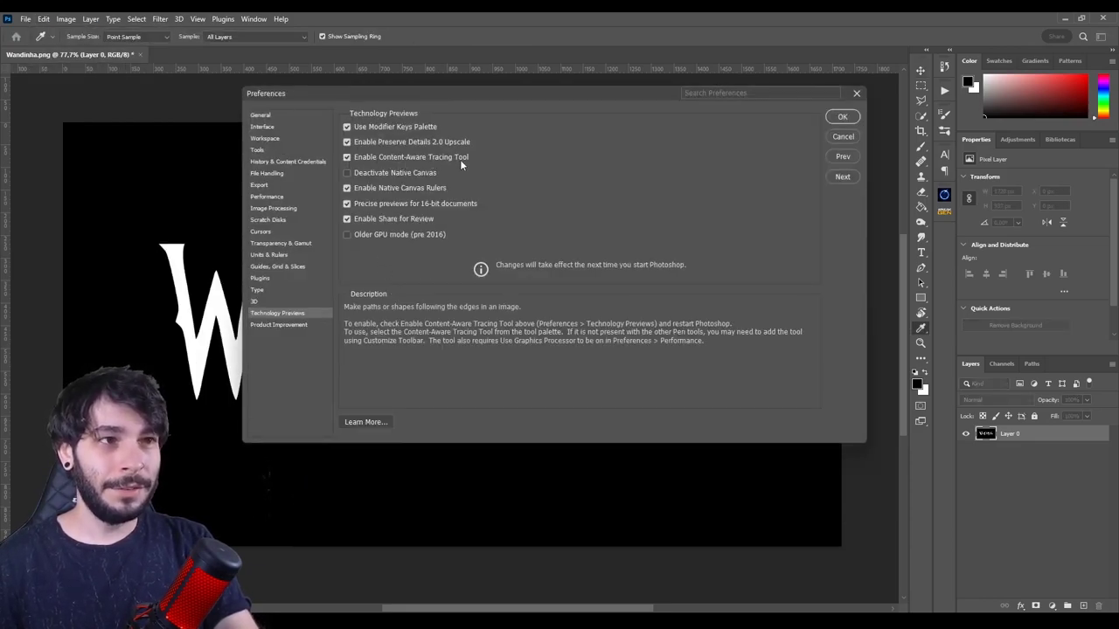
click(842, 118)
key(v)
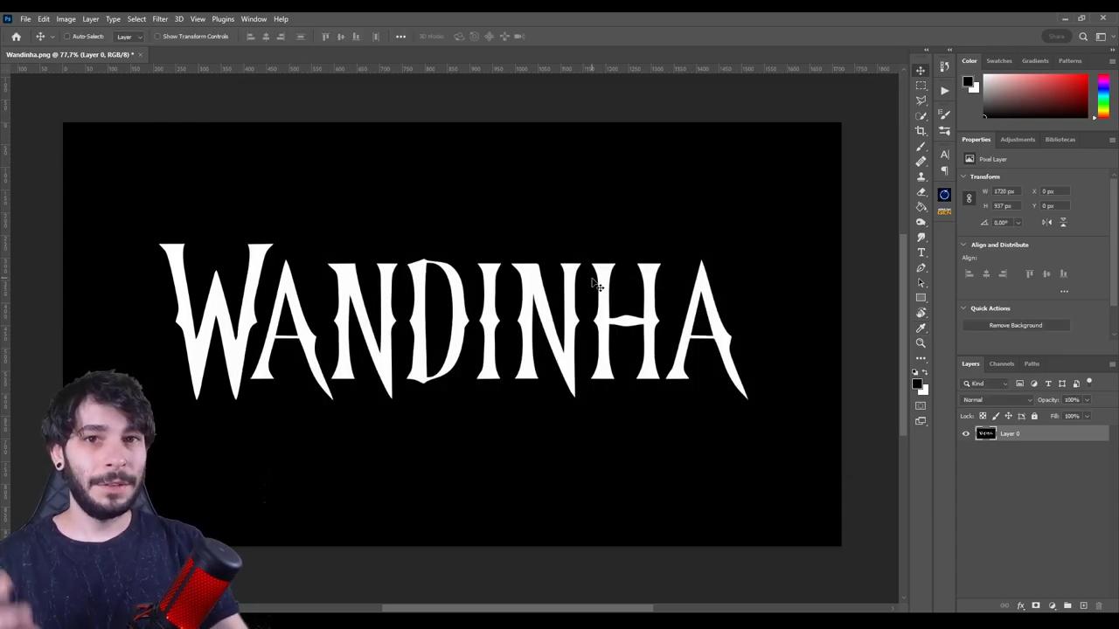
- Verify in Edit Toolbar that Content-Aware Tracing Tool sits in the pen group, then close it
click(920, 268)
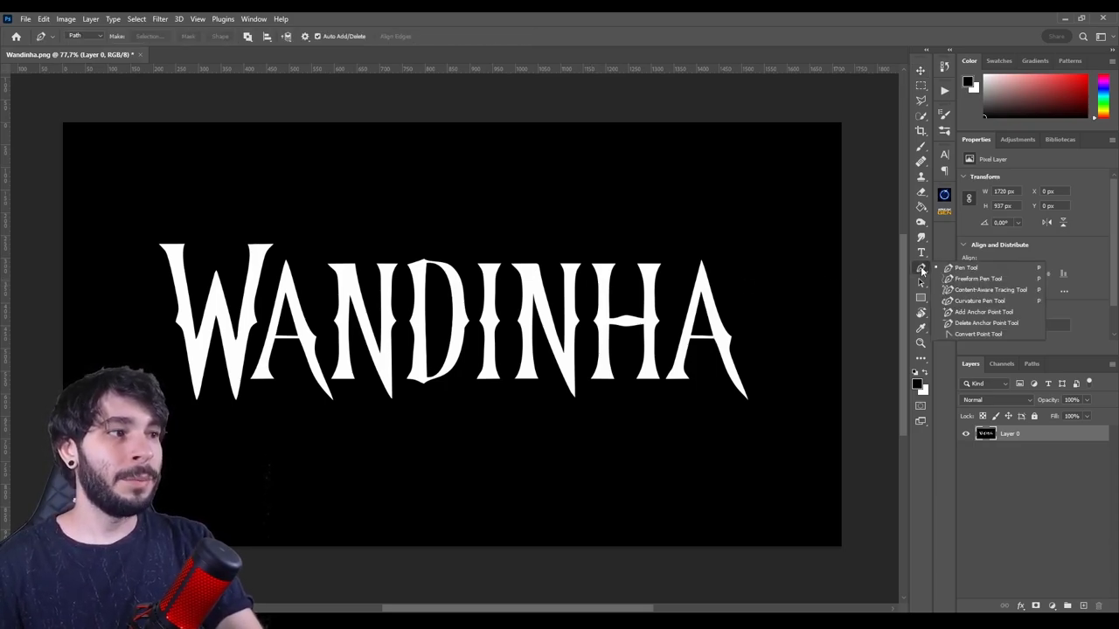
click(921, 358)
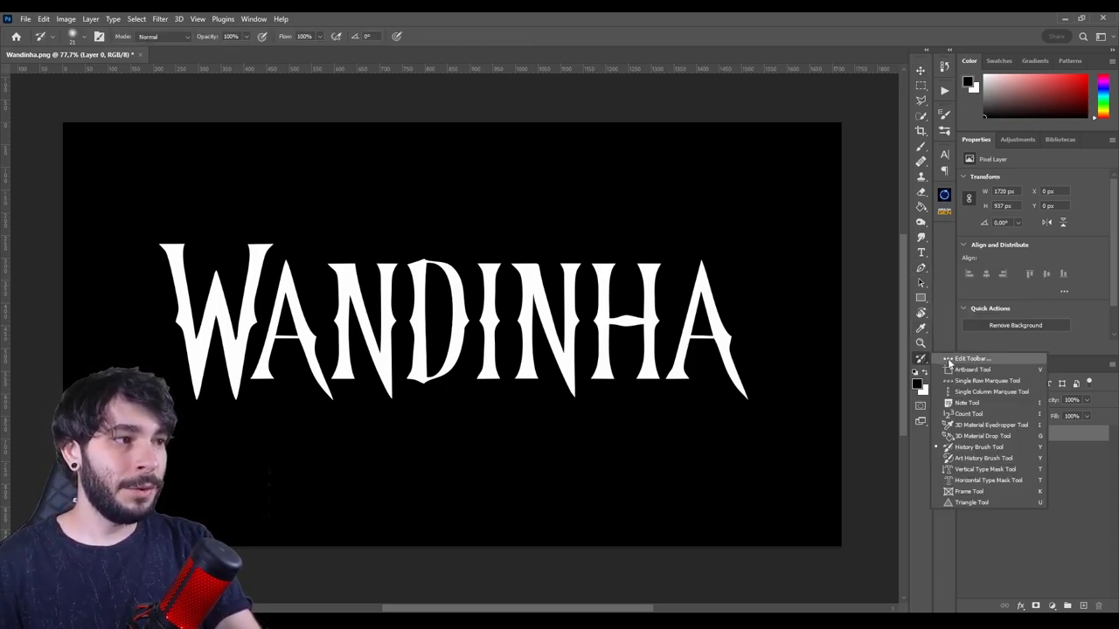
click(949, 359)
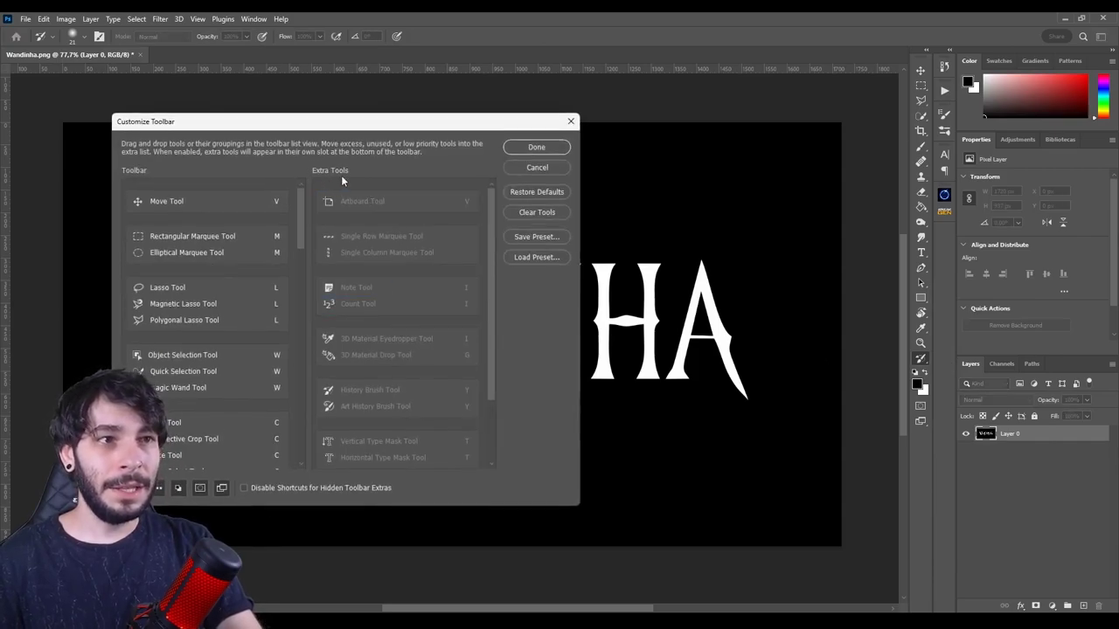
scroll(402, 305, down, 2)
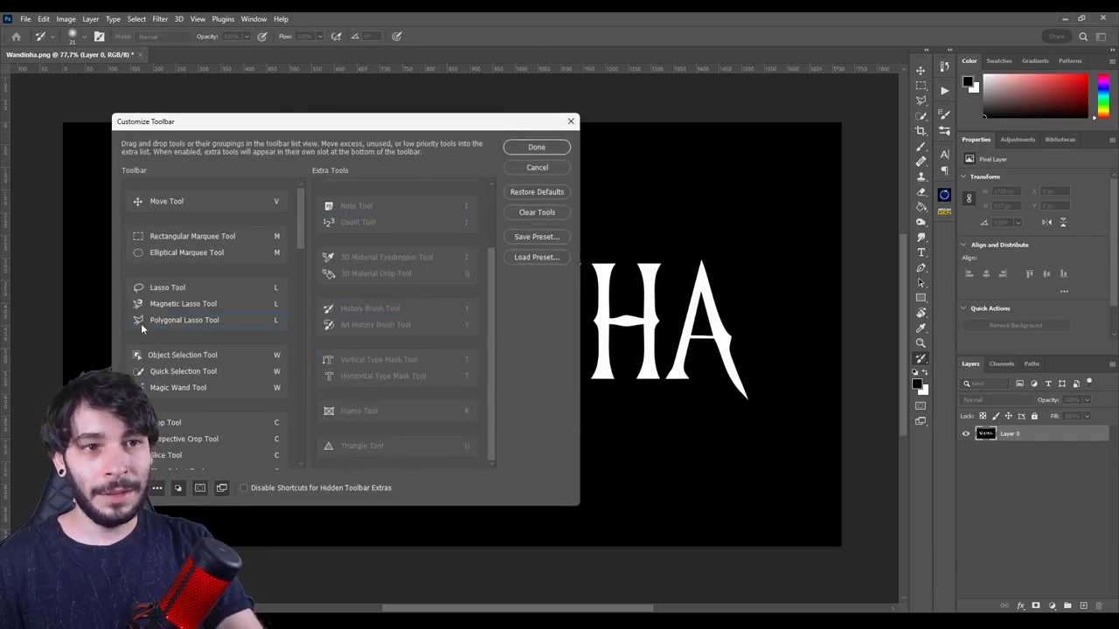
scroll(141, 323, down, 3)
scroll(161, 331, down, 3)
scroll(160, 330, down, 3)
scroll(161, 330, down, 2)
scroll(175, 325, down, 3)
scroll(175, 325, down, 2)
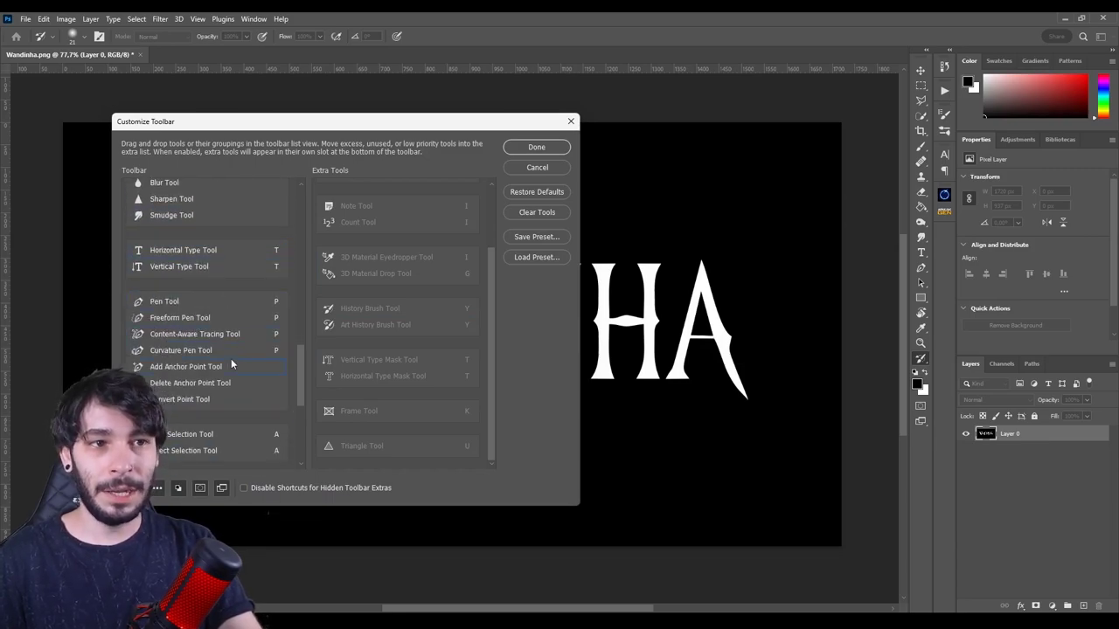
click(538, 168)
click(921, 270)
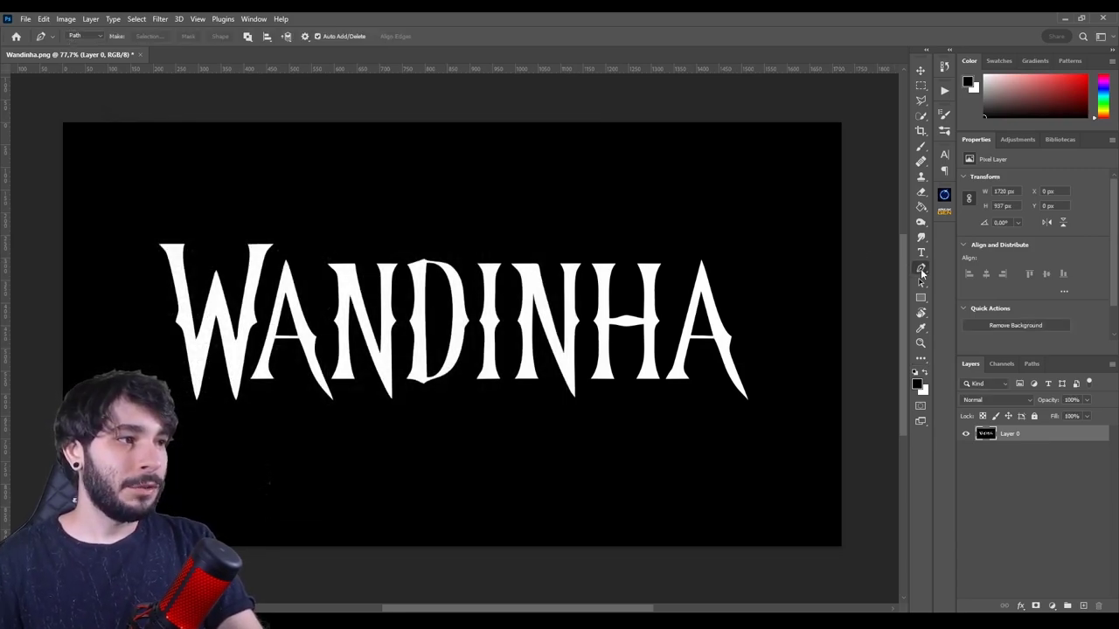
- Pick Content-Aware Tracing Tool from the Pen tool flyout
right_click(921, 272)
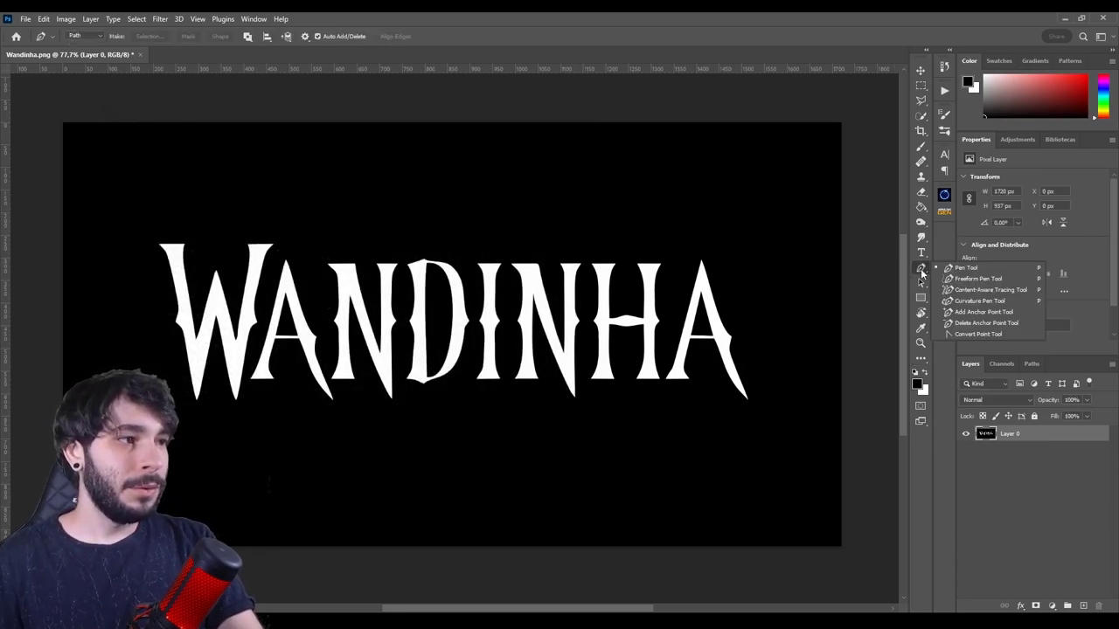
click(970, 290)
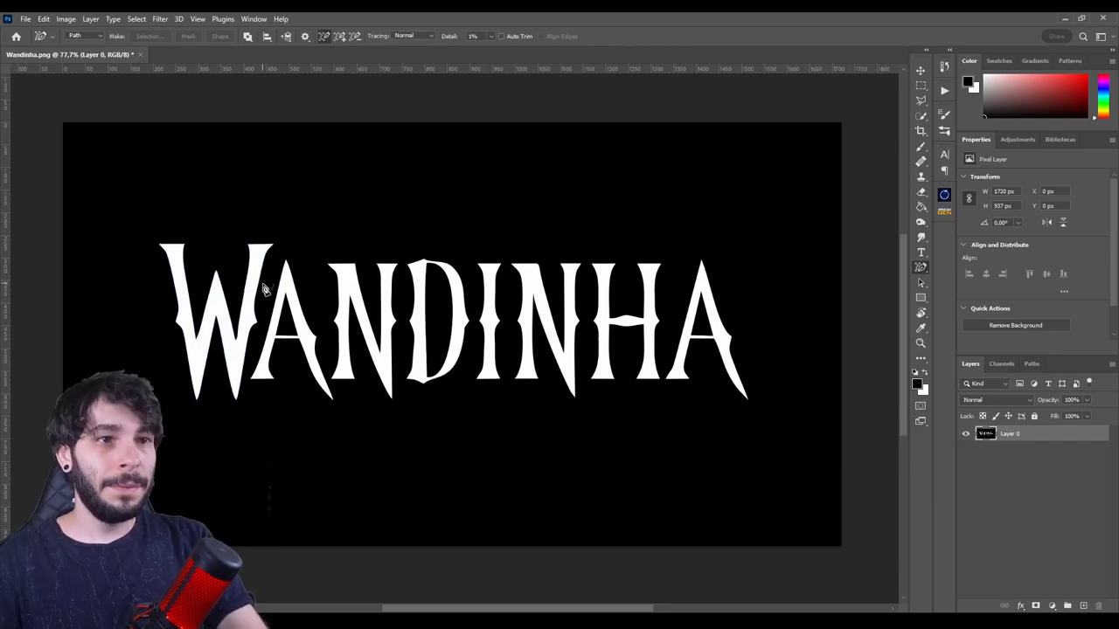
- Trace the W and N edges into paths, then review the traced outlines of all letters
click(263, 288)
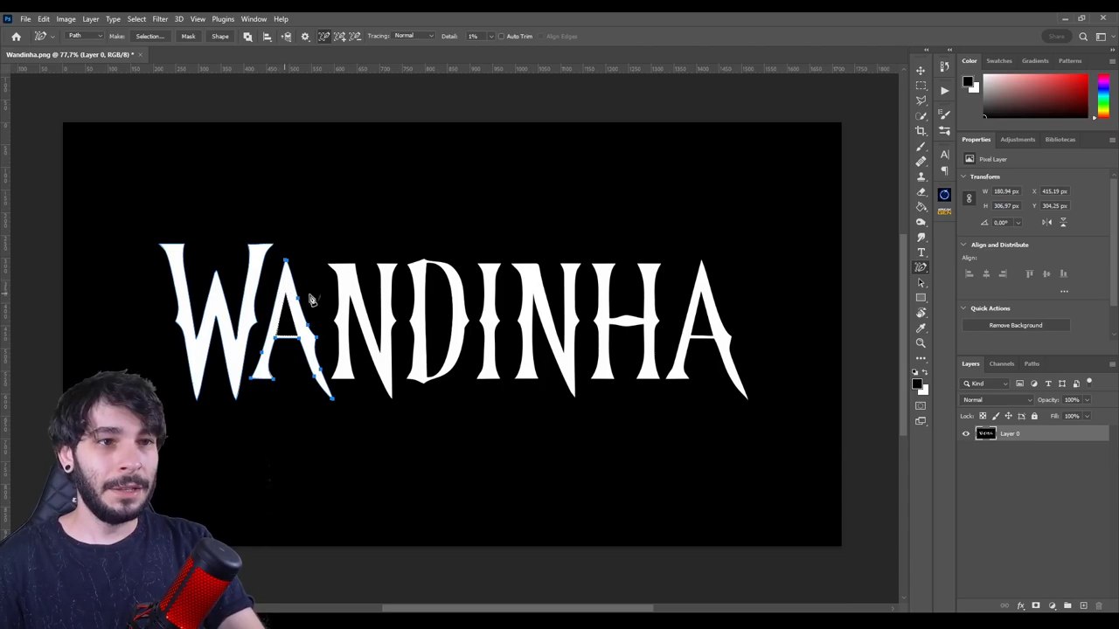
click(345, 301)
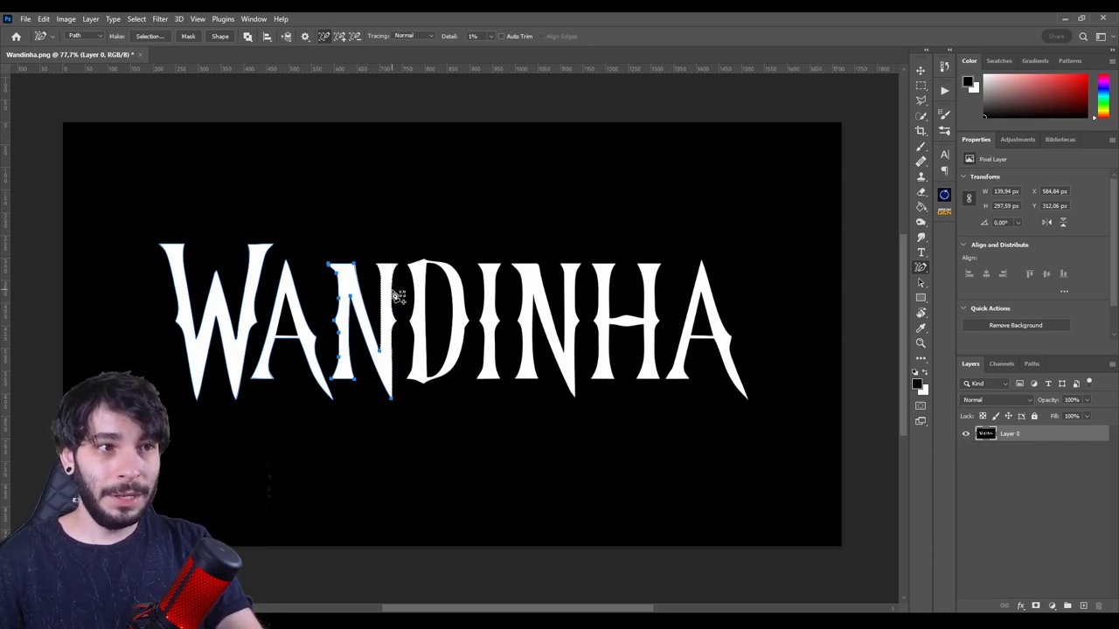
click(399, 294)
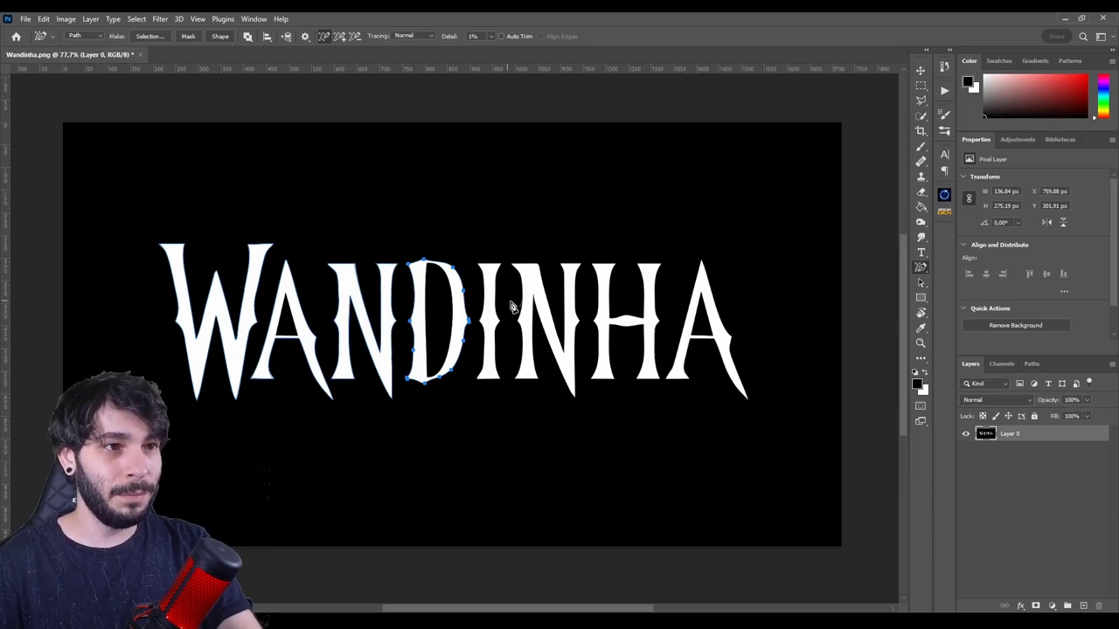
click(570, 300)
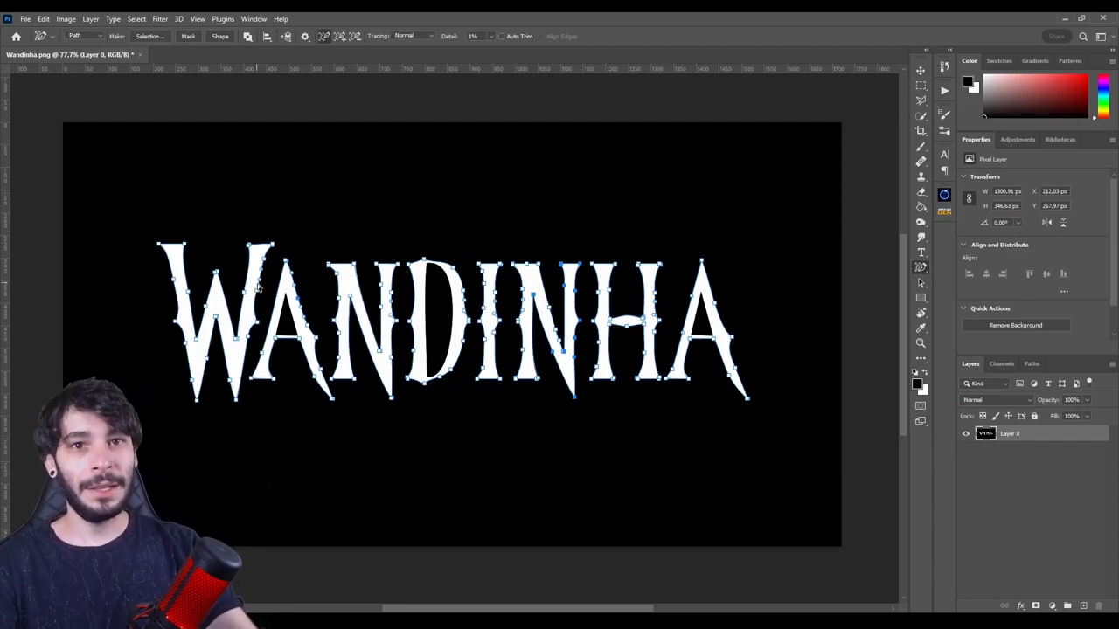
ctrl+click(319, 343)
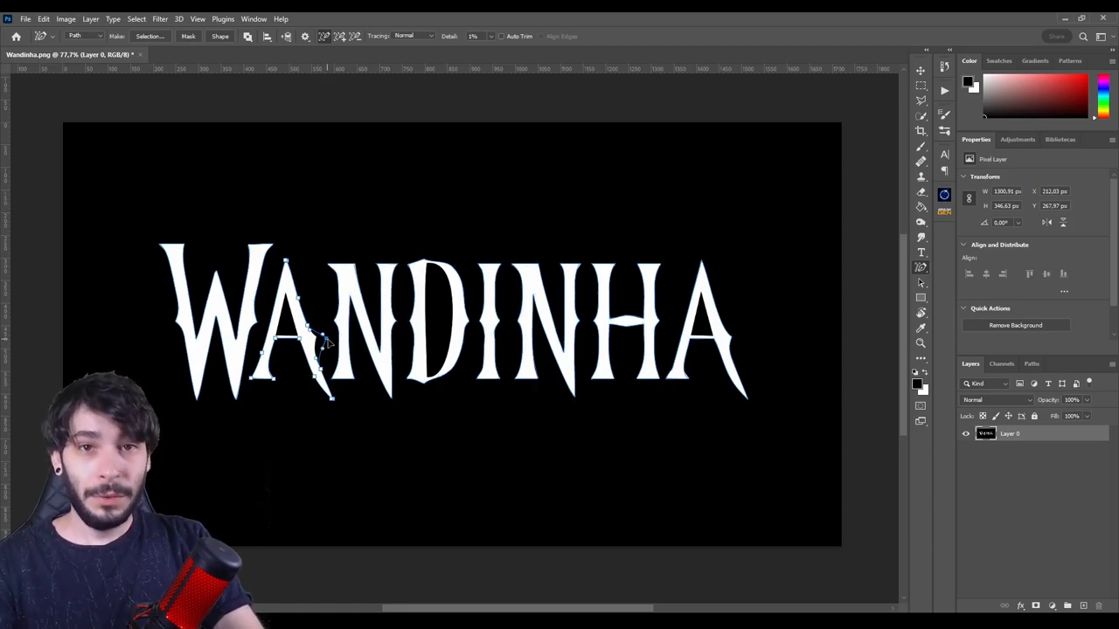
ctrl+click(256, 318)
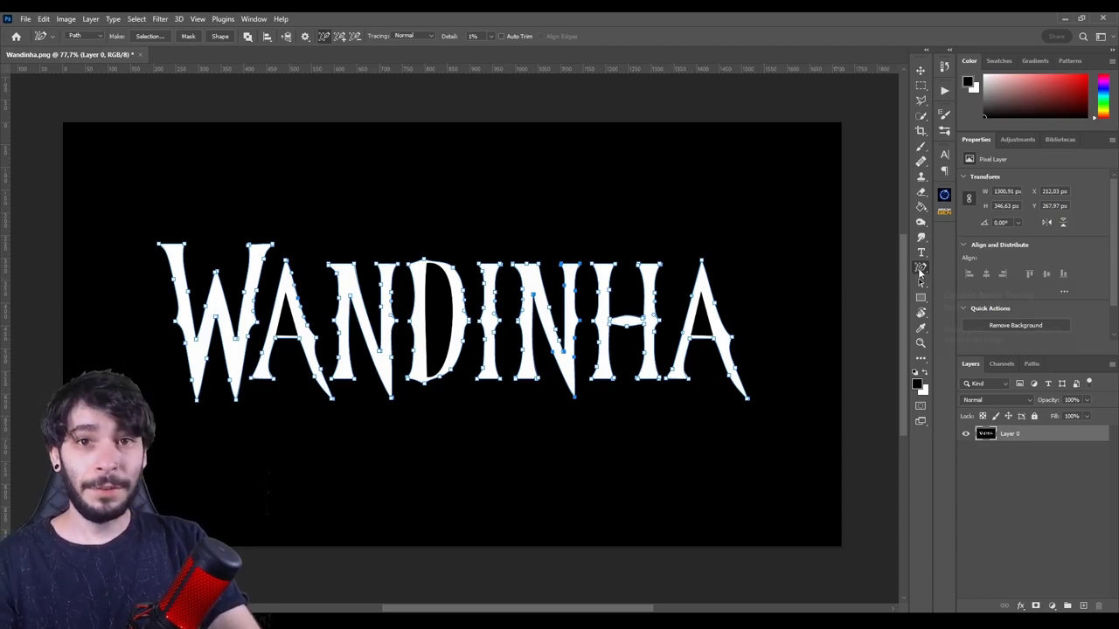
right_click(427, 234)
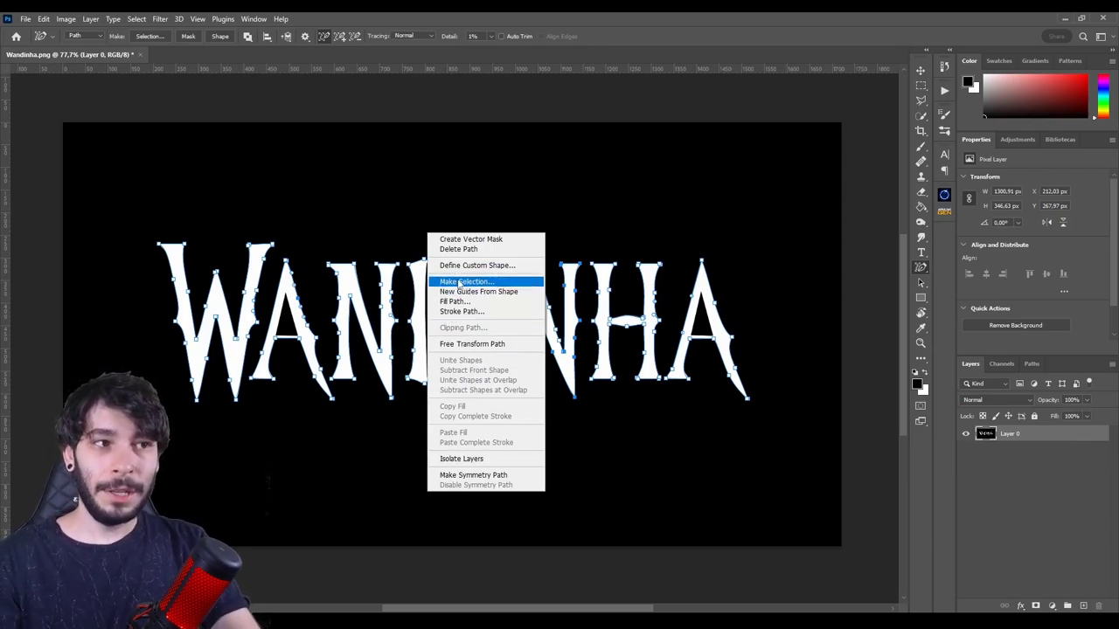
- Convert the traced letter paths to a selection and add empty Layer 1 above Layer 0
click(459, 282)
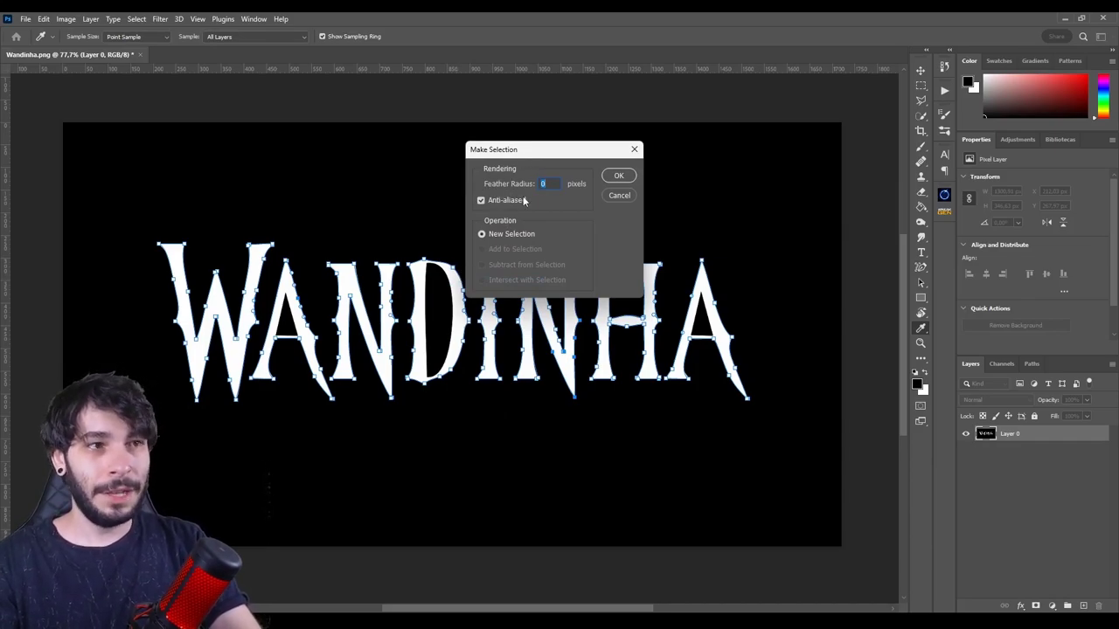
key(Return)
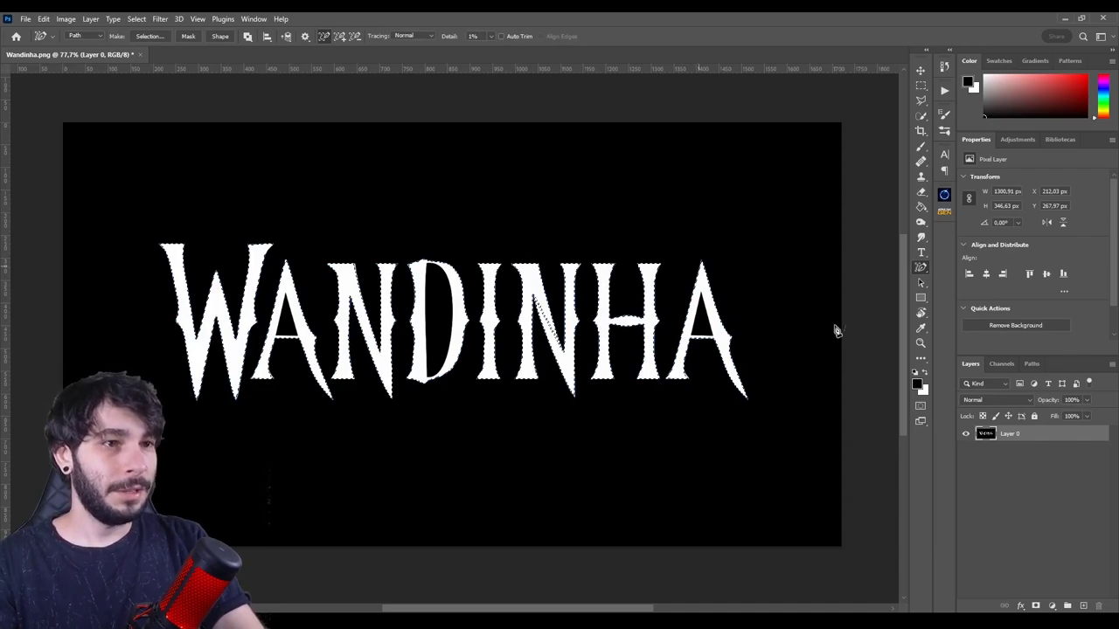
click(1067, 605)
key(b)
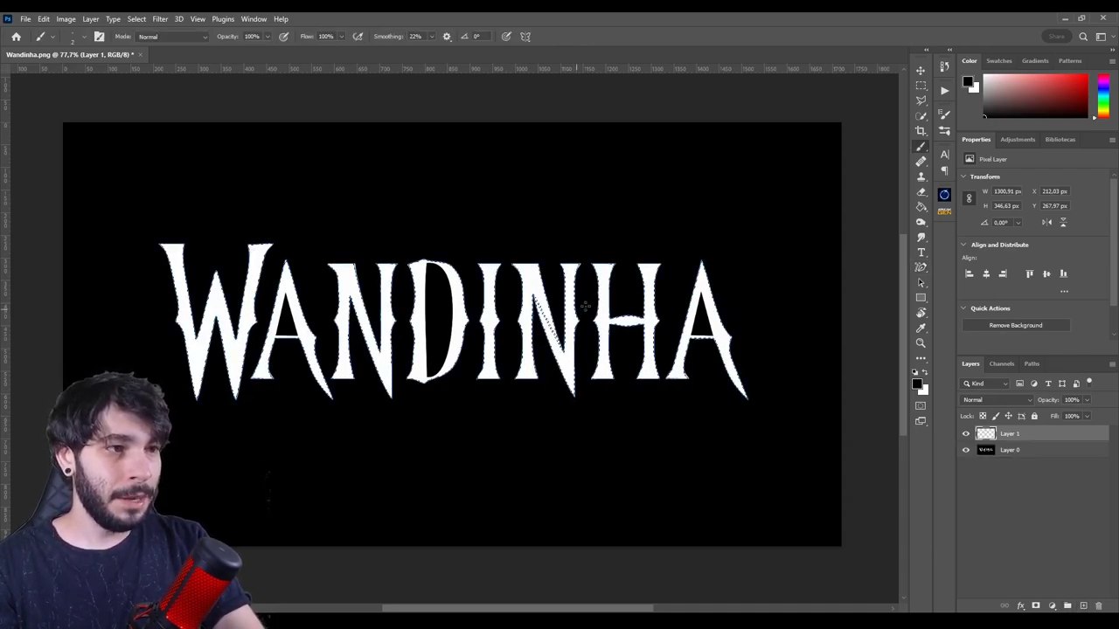
- Brush red over the selected WANDINHA letters on Layer 1, then hide Layer 1
click(1066, 77)
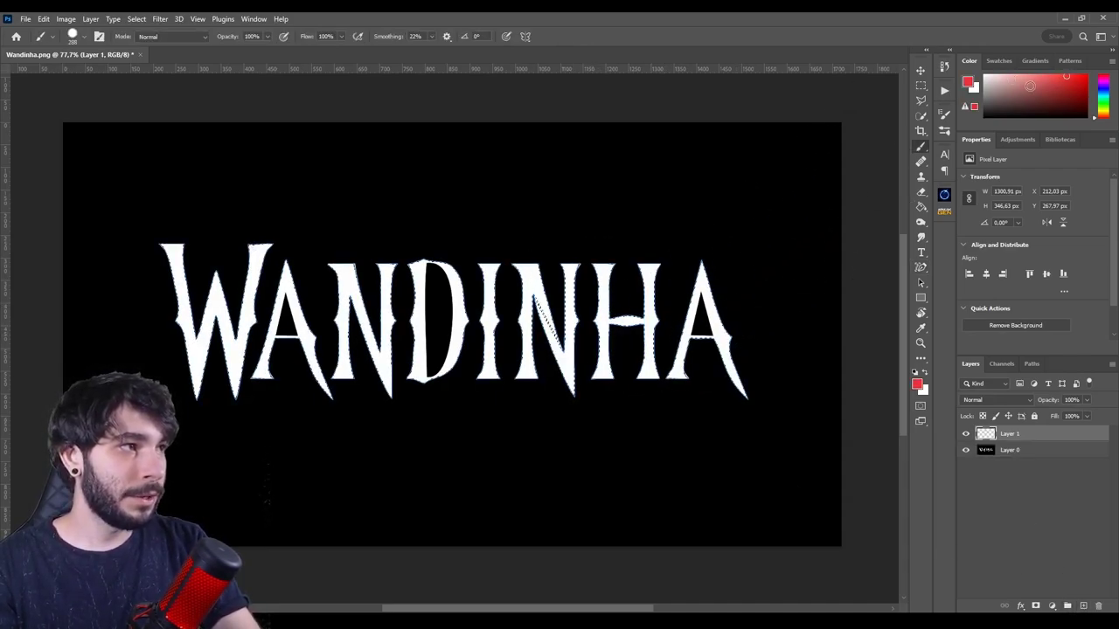
mouse_move(776, 353)
mouse_down()
mouse_move(661, 419)
mouse_move(534, 250)
mouse_move(411, 257)
mouse_move(265, 401)
mouse_move(187, 224)
mouse_up()
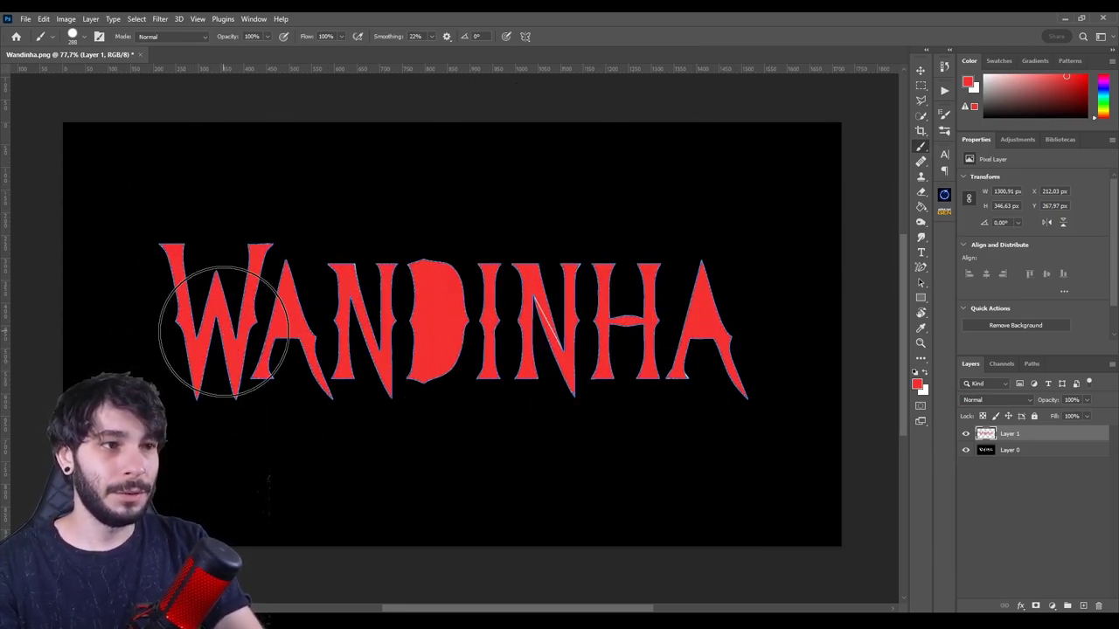
key(v)
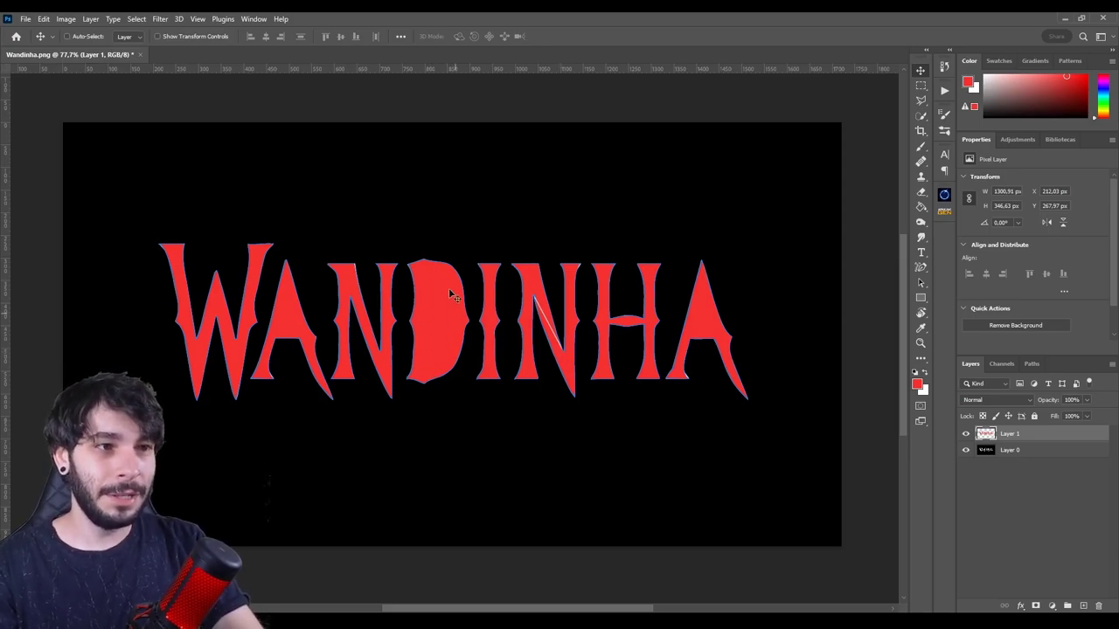
click(966, 435)
- On Layer 0, trace the missed D outline and the A's inner triangle
click(1021, 451)
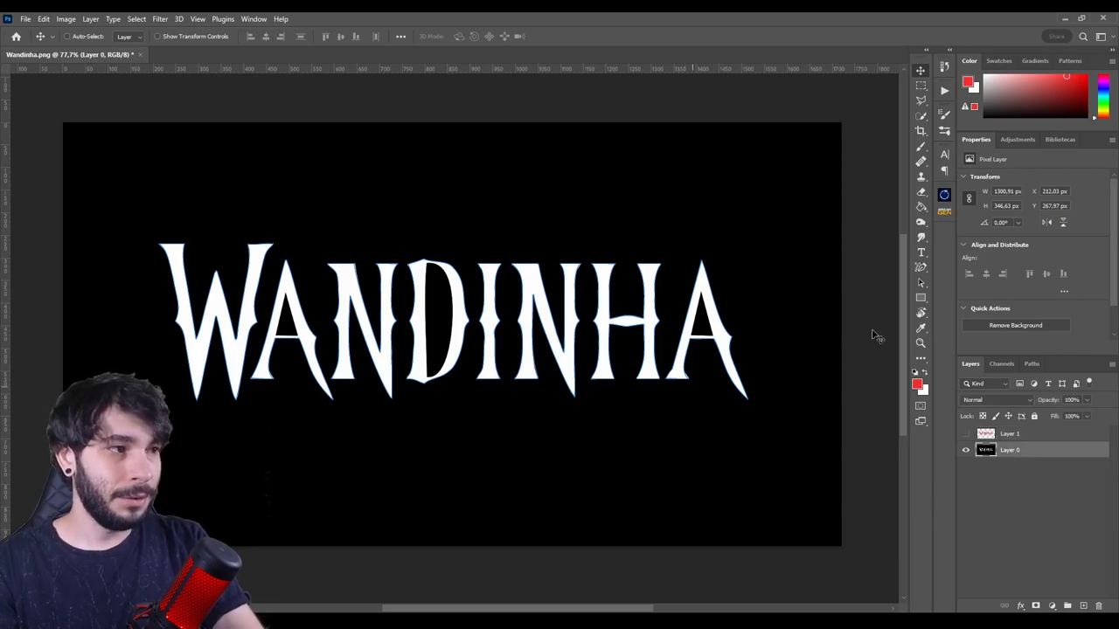
click(921, 268)
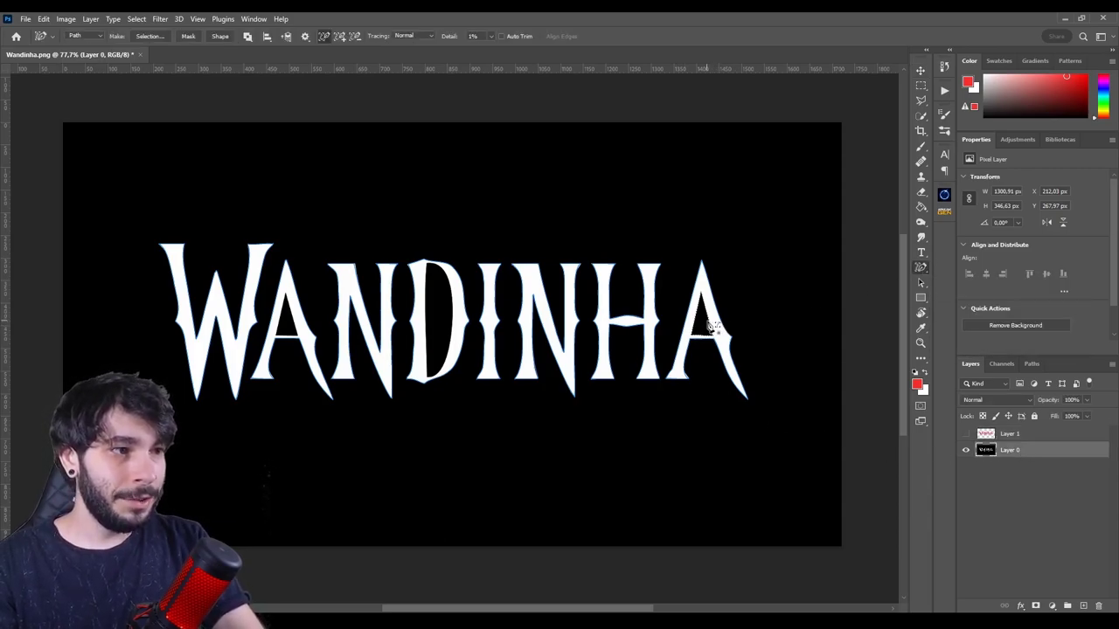
click(442, 320)
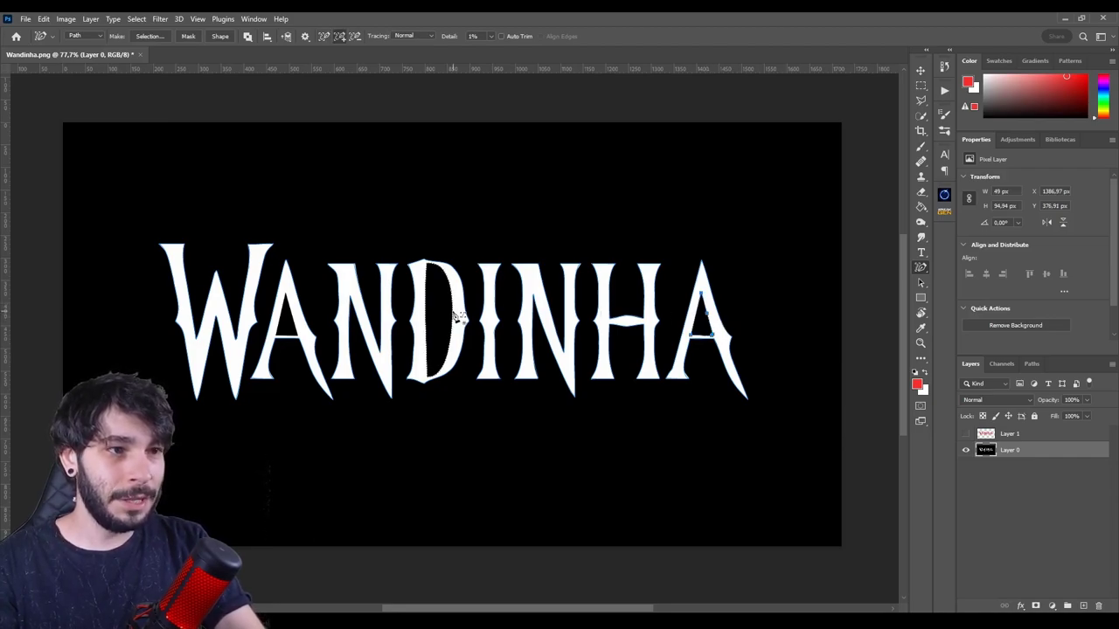
click(299, 317)
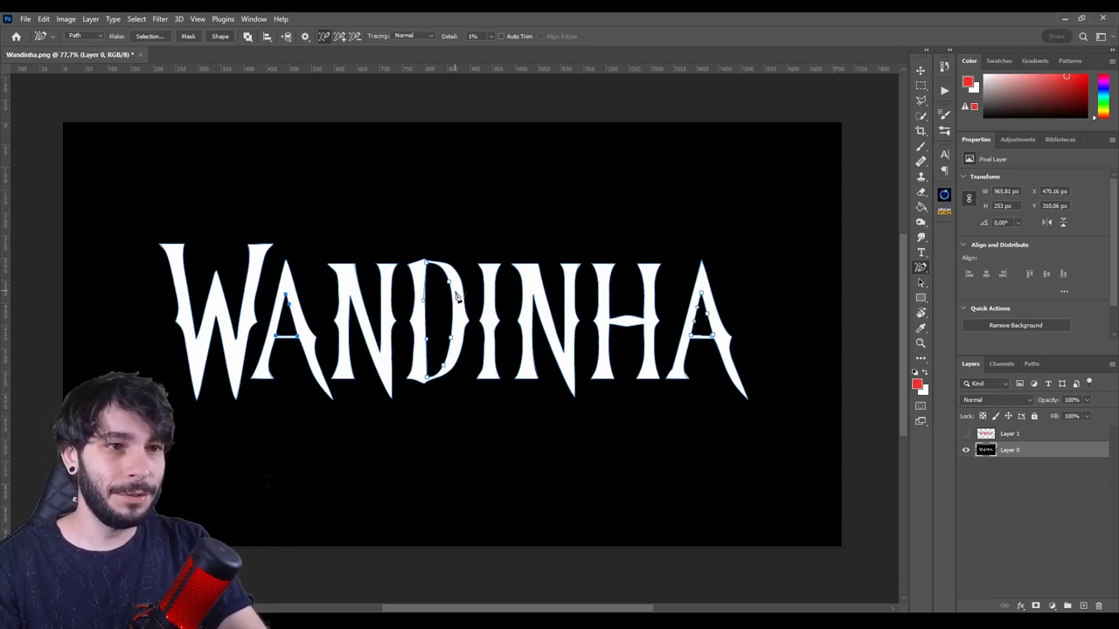
right_click(501, 222)
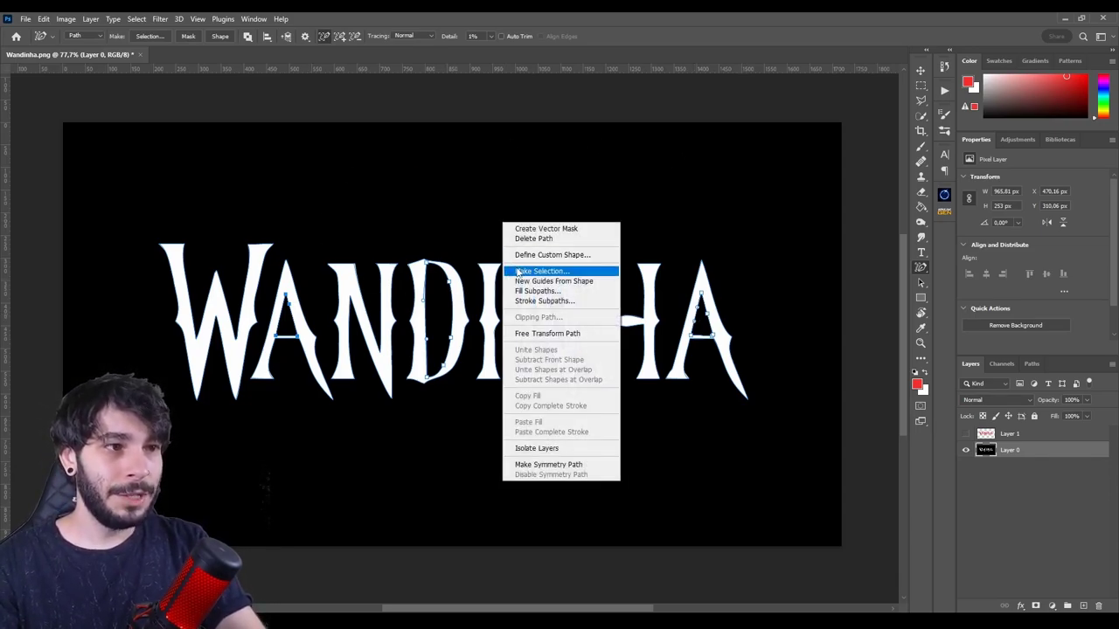
- Make the new paths a selection, show Layer 1, hide Layer 0, and mask Layer 1
click(516, 270)
key(Return)
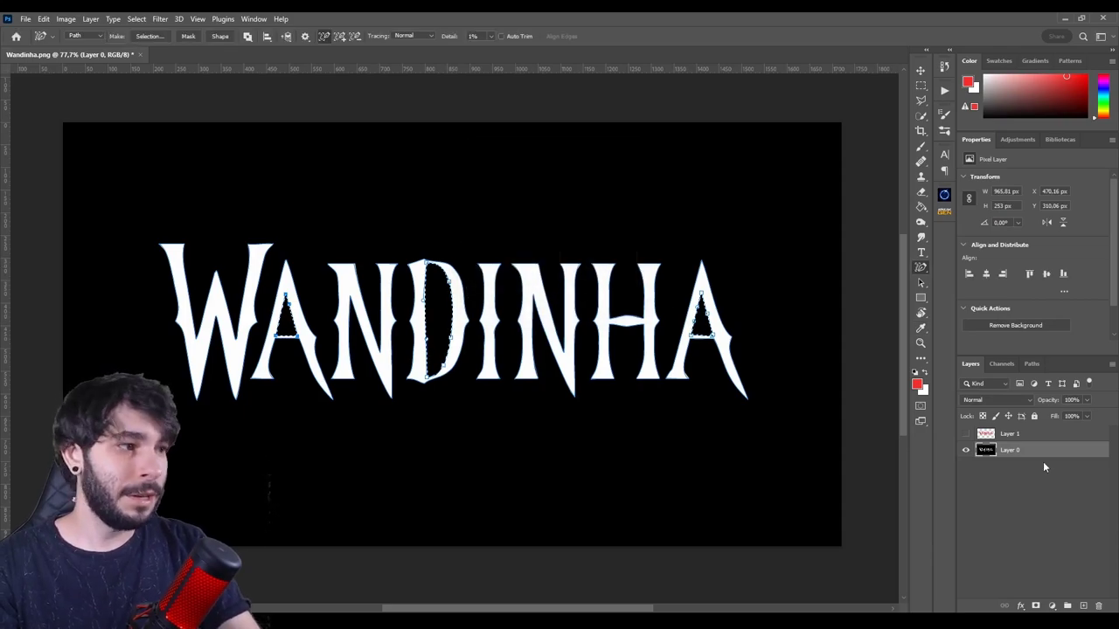
click(966, 434)
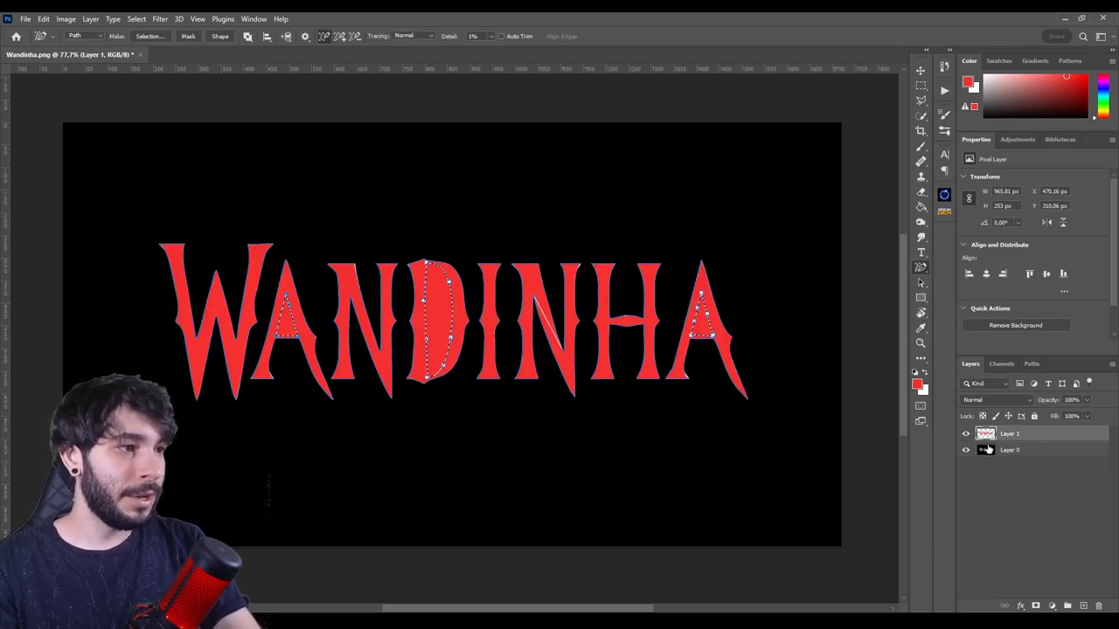
click(966, 449)
click(1034, 606)
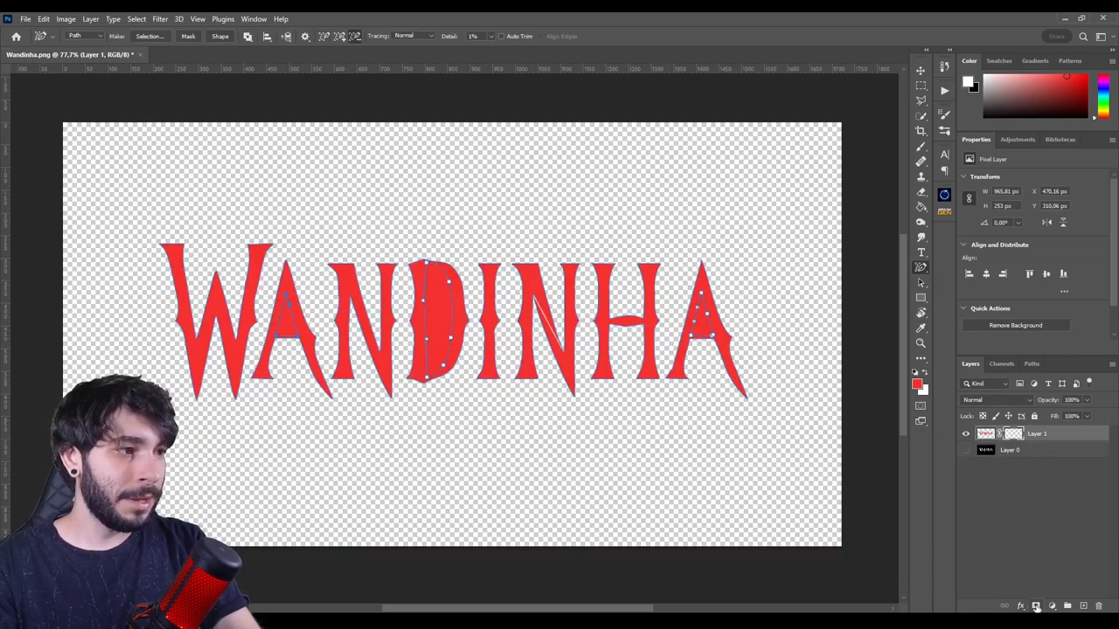
- Add Layer 2 above Layer 0 and fill it dark maroon with the Paint Bucket
key(v)
click(1035, 450)
click(1084, 606)
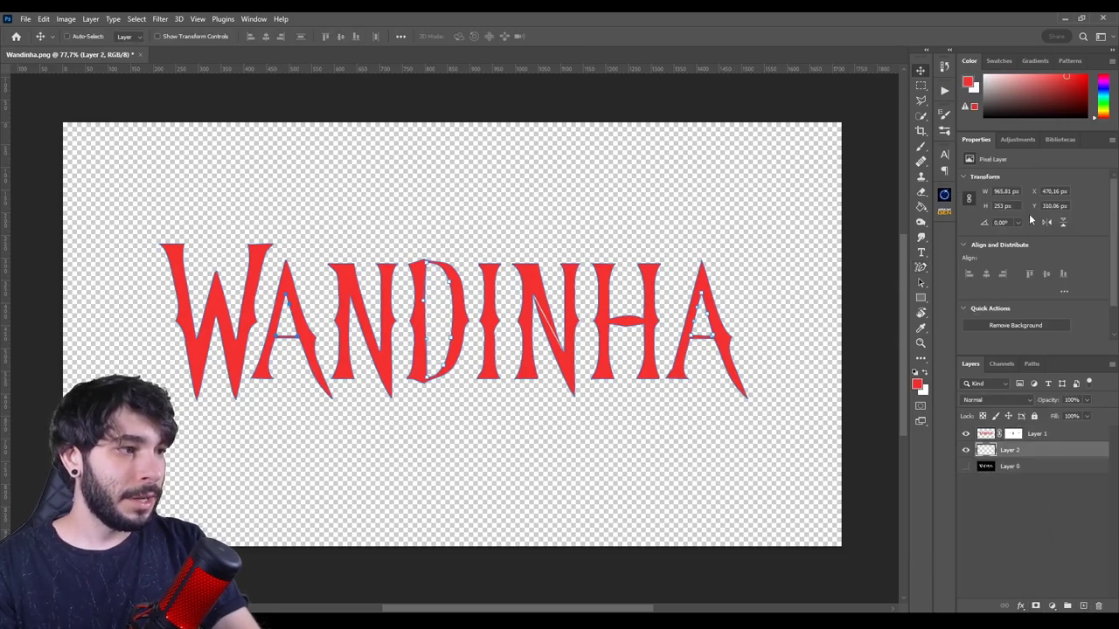
key(g)
click(1047, 105)
click(719, 253)
key(v)
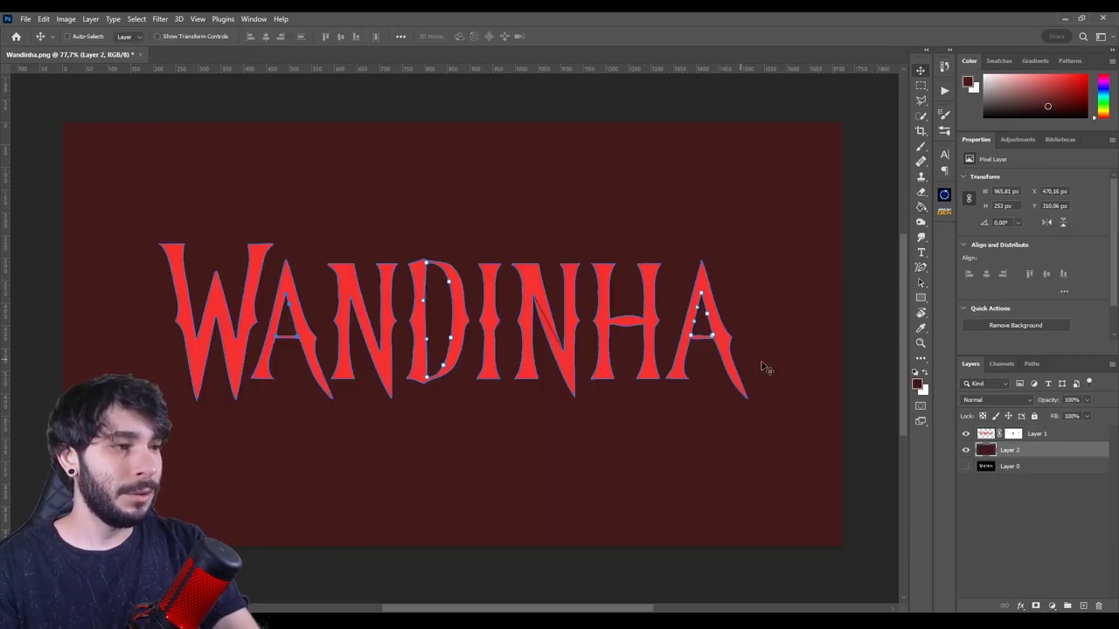
click(1040, 435)
click(1022, 451)
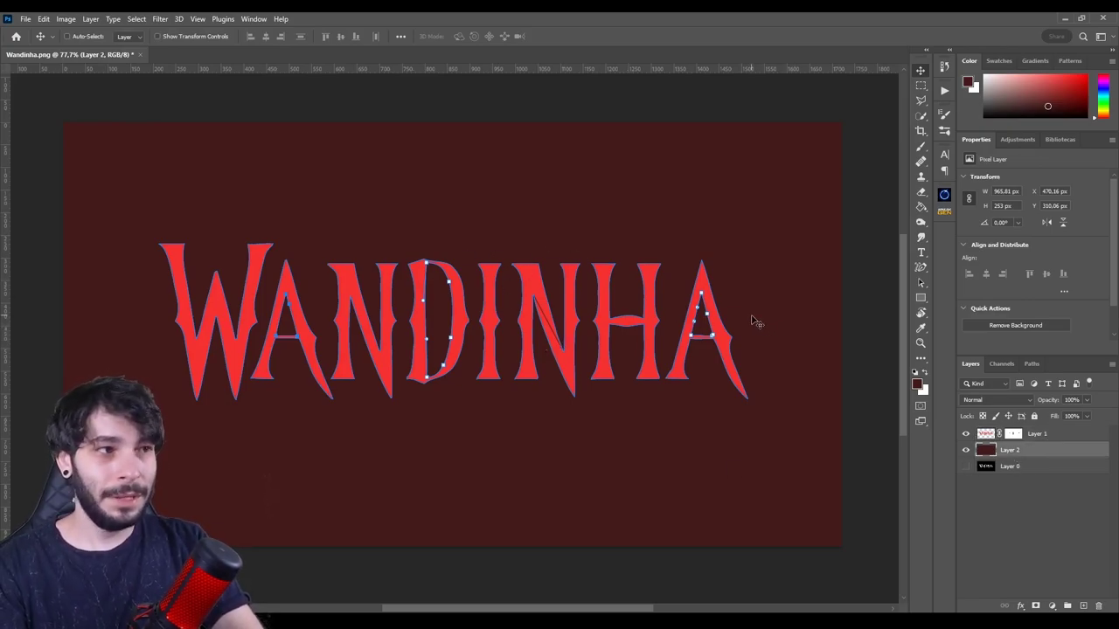
- Remove the leftover traced WANDINHA path, leaving the red lettering over maroon, then return to the Move tool
key(p)
right_click(738, 262)
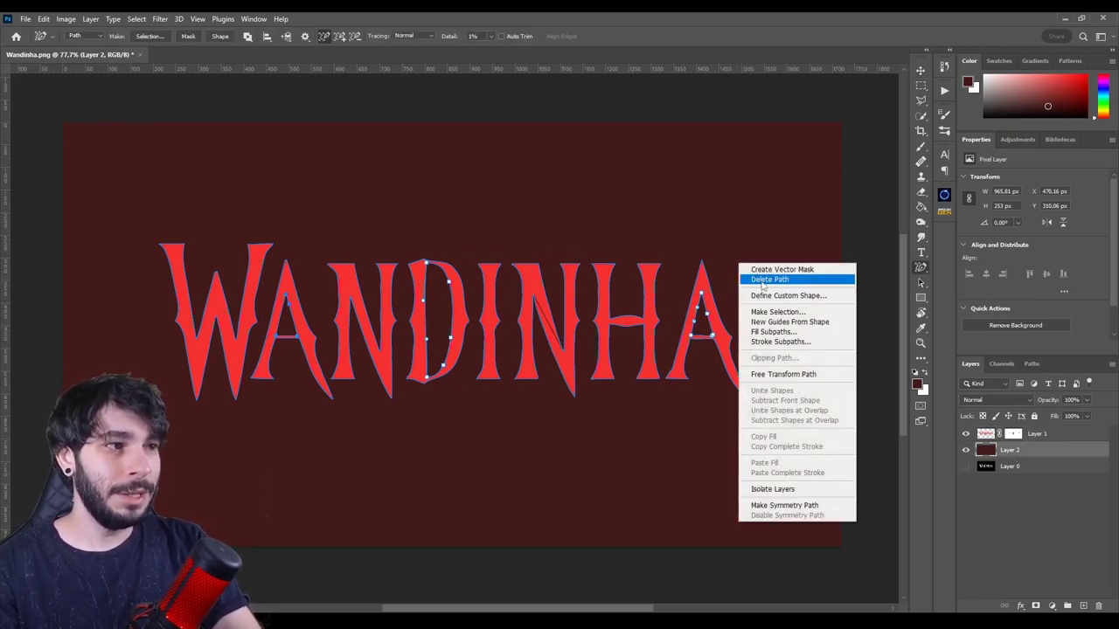
click(762, 279)
key(v)
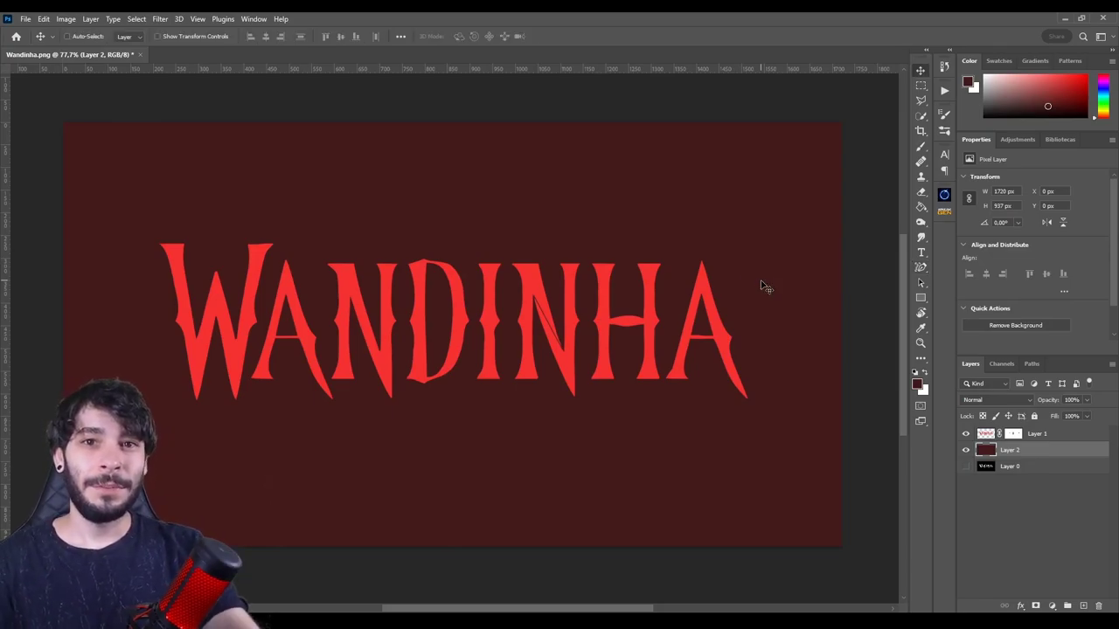